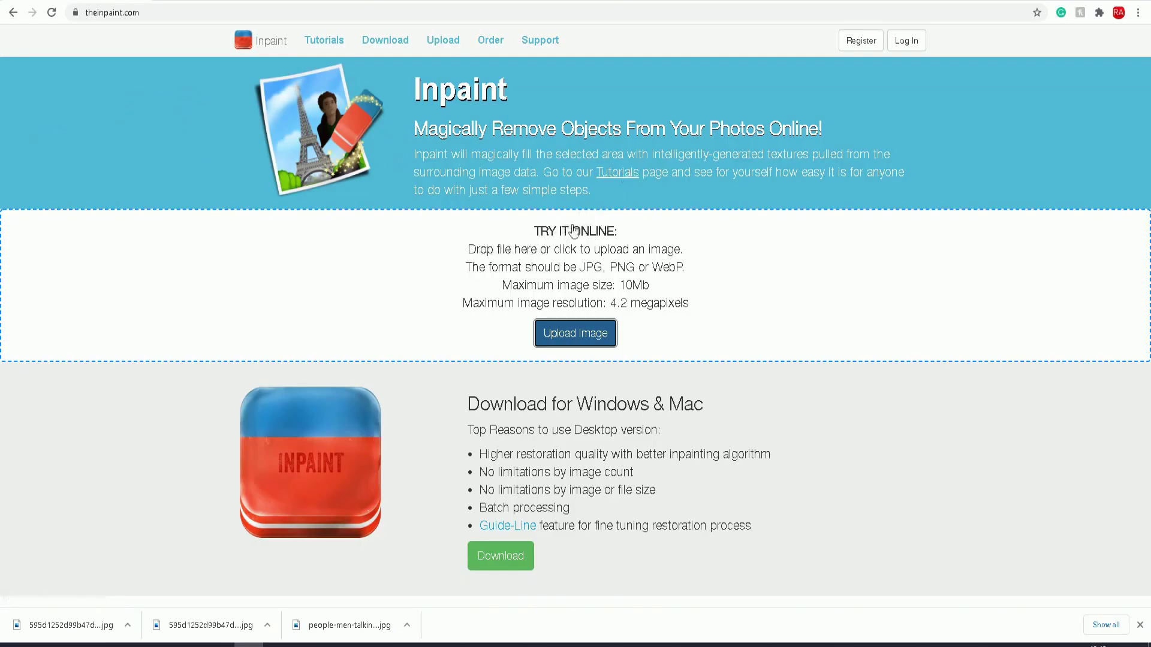
- Upload the seaside JPG of two men from the Desktop into the Inpaint editor
left_click(104, 13)
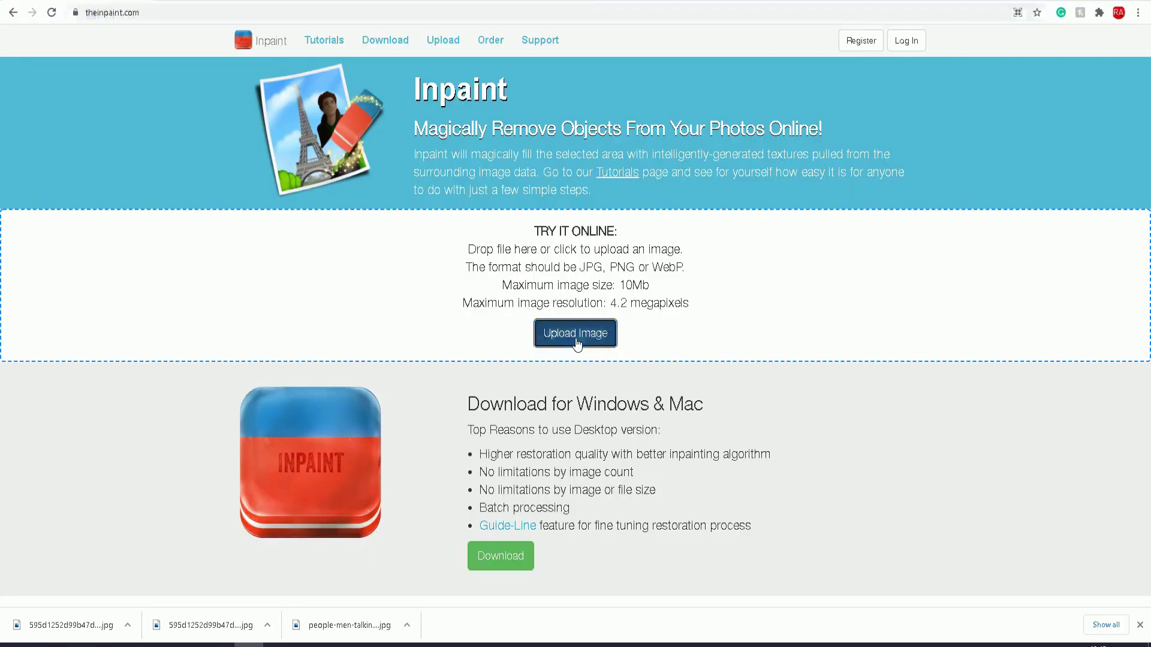
left_click(577, 538)
left_click(376, 234)
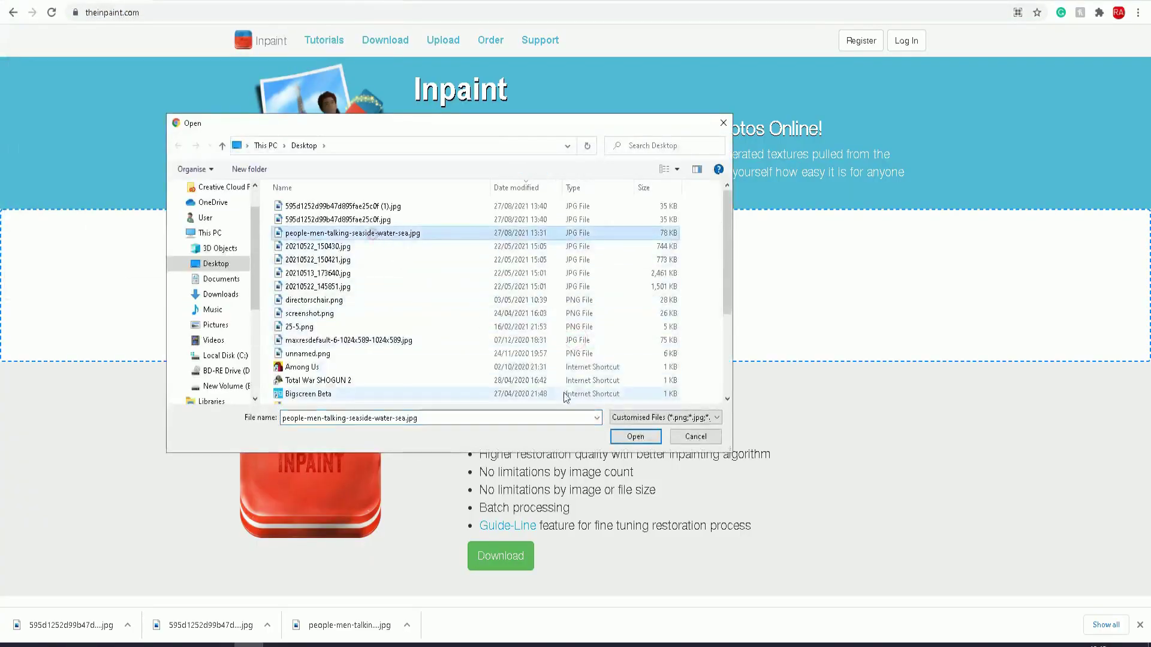
left_click(626, 437)
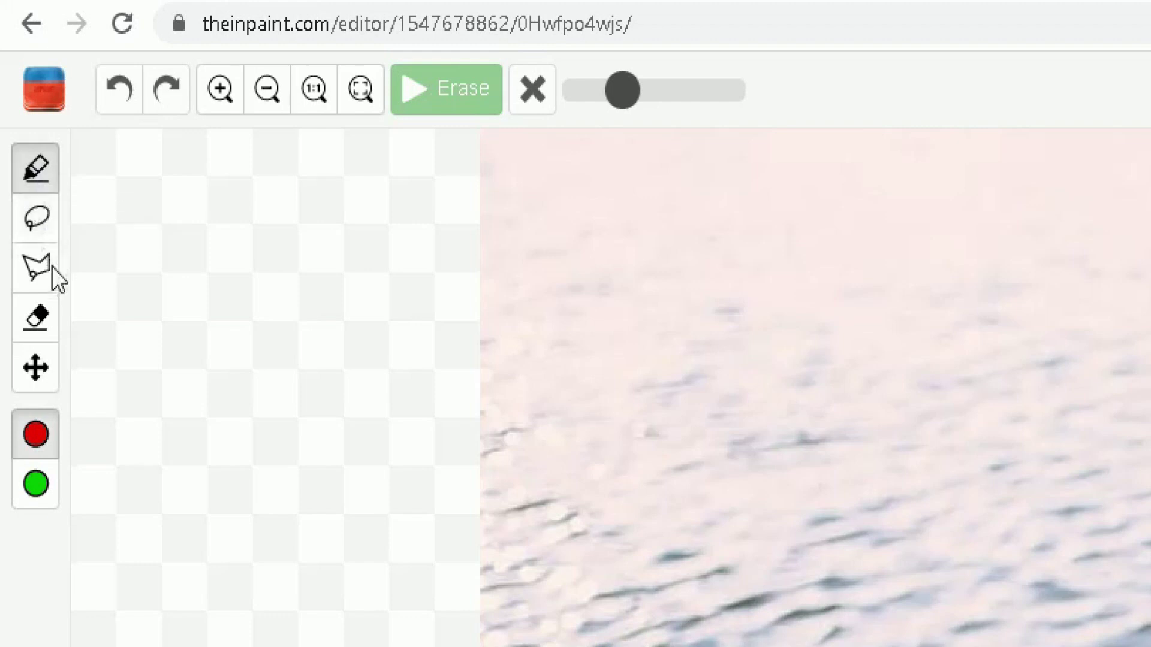
- Choose the red mask marker, enlarge the brush slightly, and paint over the right-hand man
left_click(38, 433)
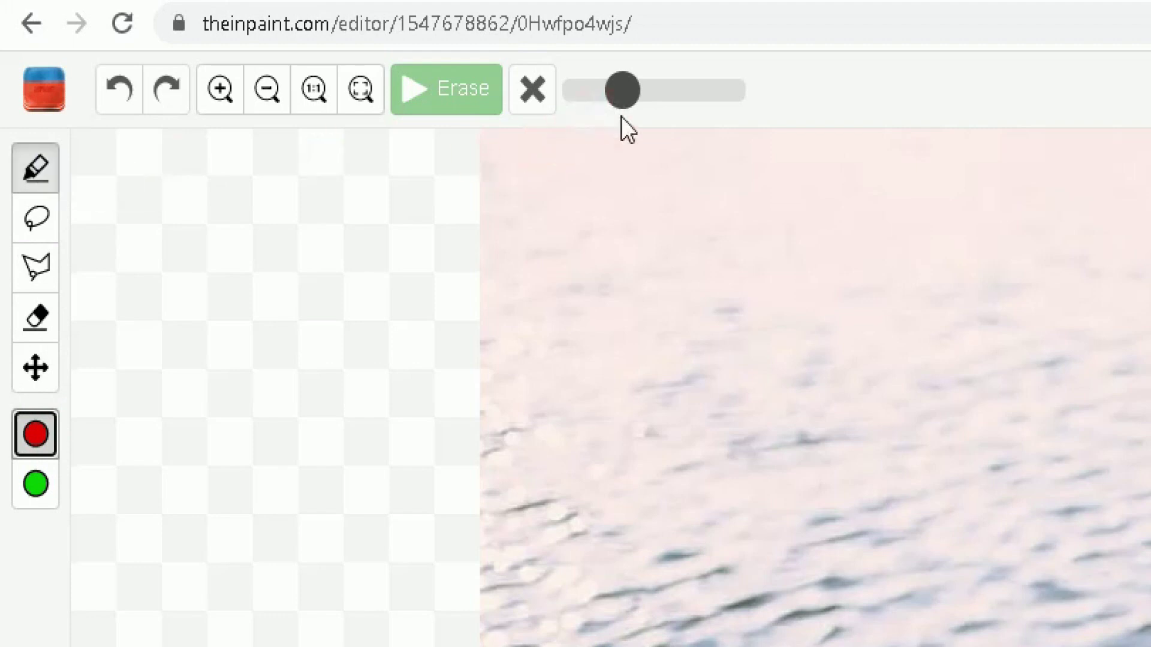
mouse_move(623, 90)
left_mouse_down()
mouse_move(645, 89)
mouse_move(628, 91)
left_mouse_up()
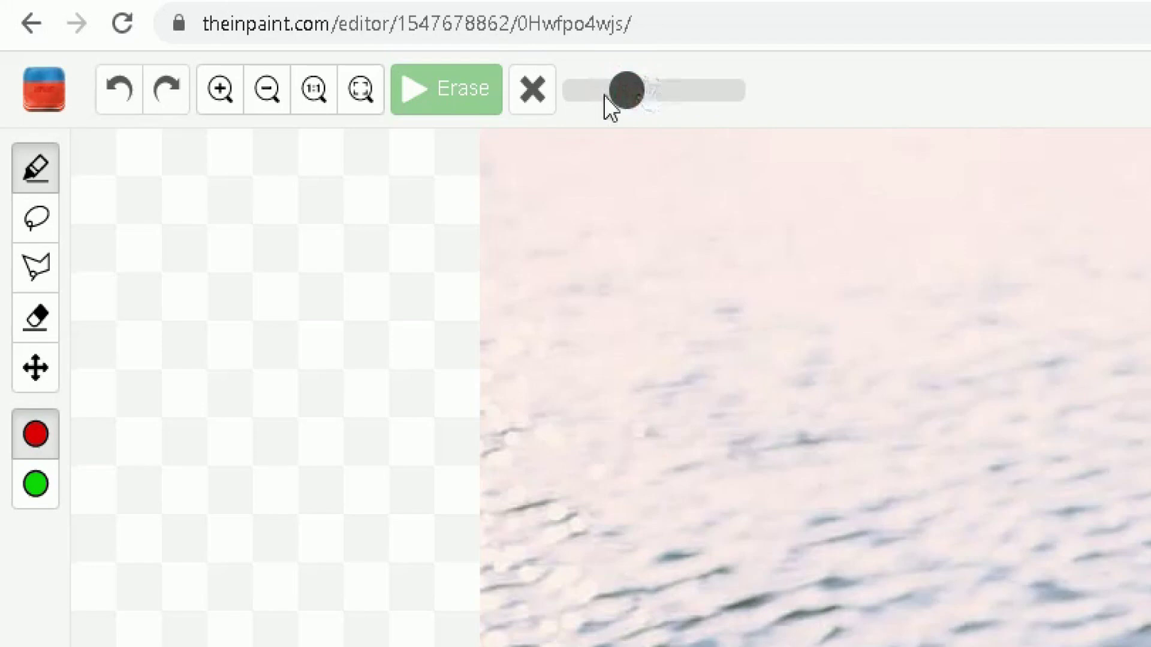
scroll(622, 408, "down", 3)
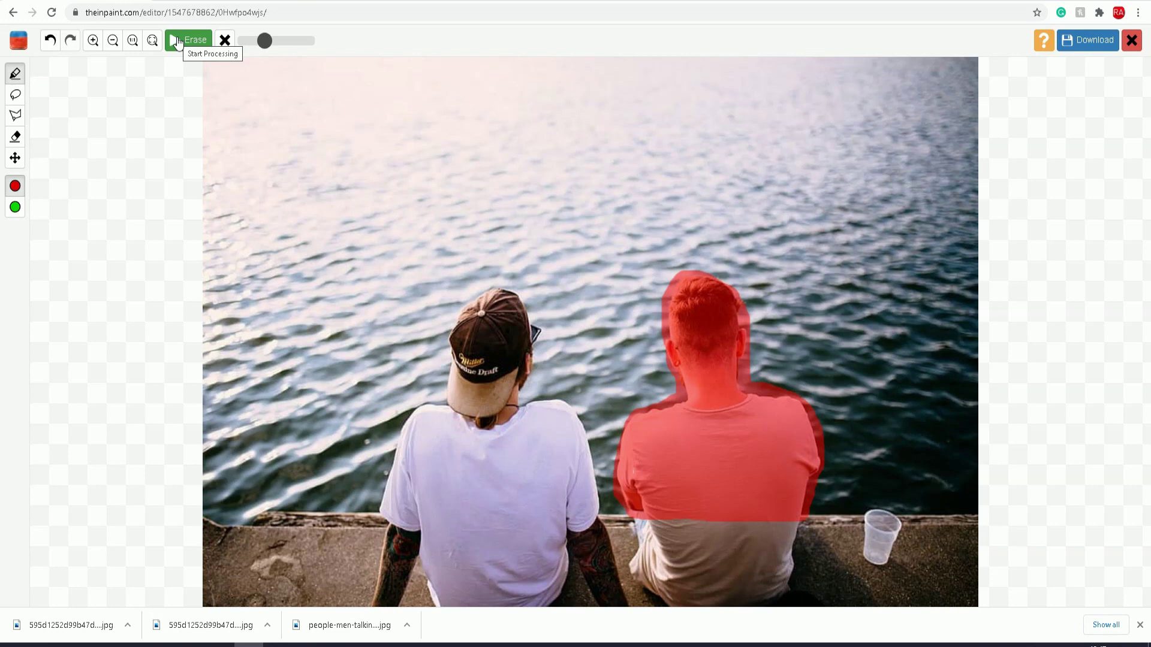
- Erase the masked man, then mask and erase the faint patch left in the water
left_click(177, 40)
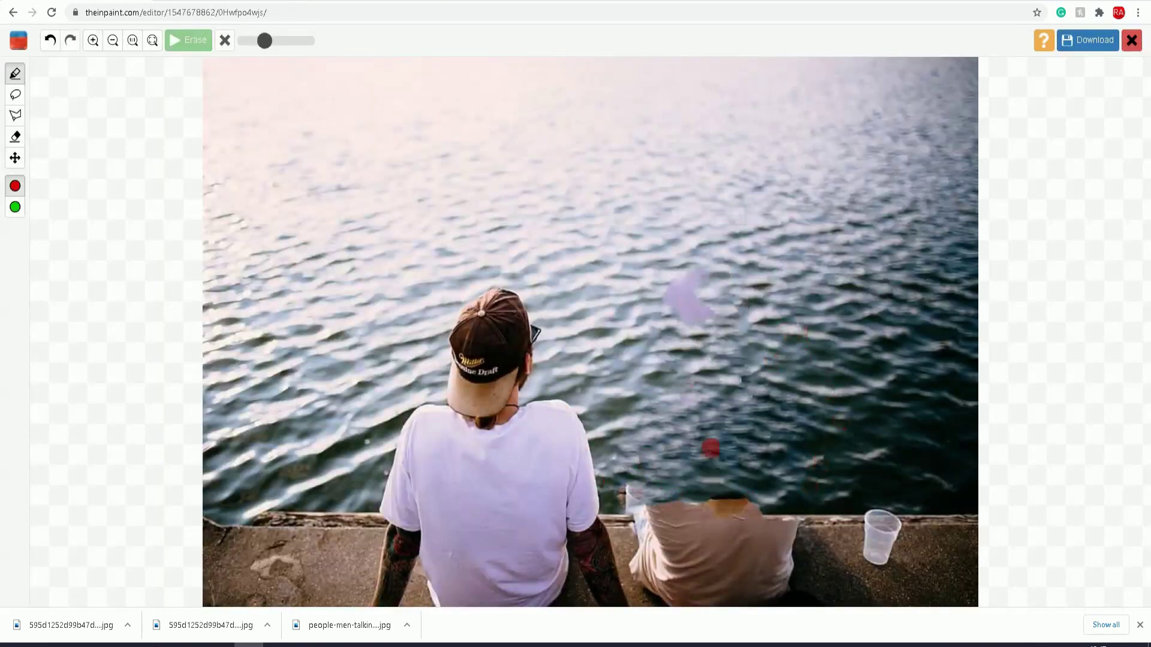
mouse_move(717, 308)
left_mouse_down()
mouse_move(668, 301)
mouse_move(703, 311)
mouse_move(684, 316)
mouse_move(671, 281)
mouse_move(703, 279)
mouse_move(678, 291)
mouse_move(701, 295)
left_mouse_up()
left_click(183, 46)
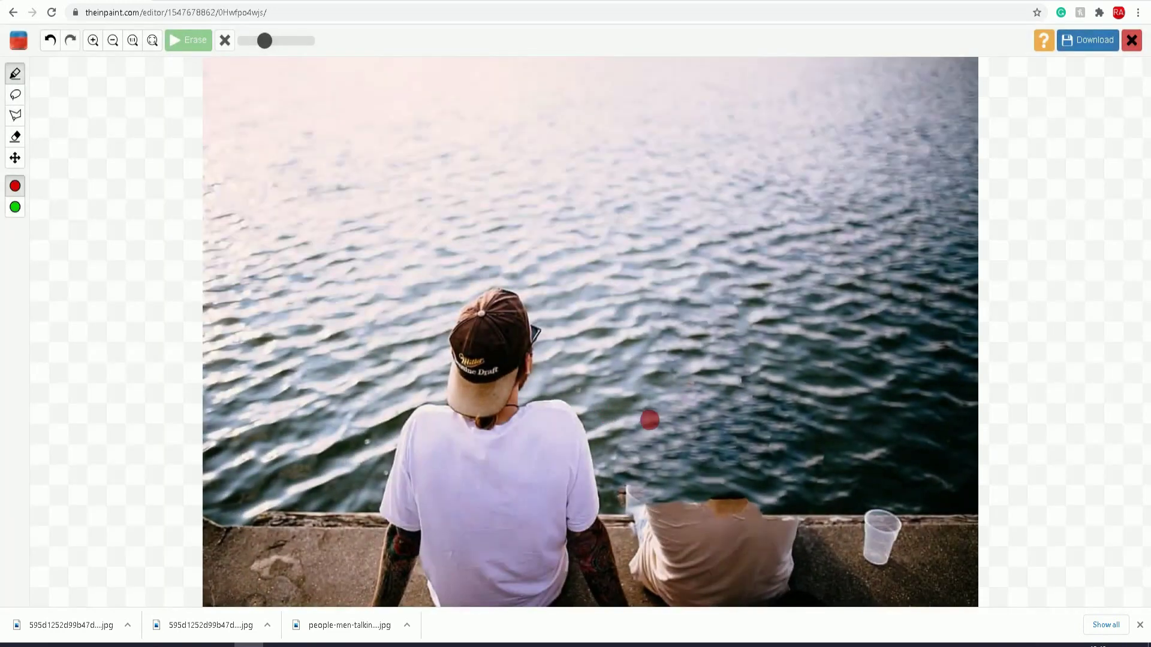
- Clean up leftover shoulder remnants and a small spot near the ledge with repeated mask-and-erase passes
mouse_move(760, 495)
left_mouse_down()
mouse_move(628, 498)
mouse_move(613, 483)
mouse_move(648, 483)
left_mouse_up()
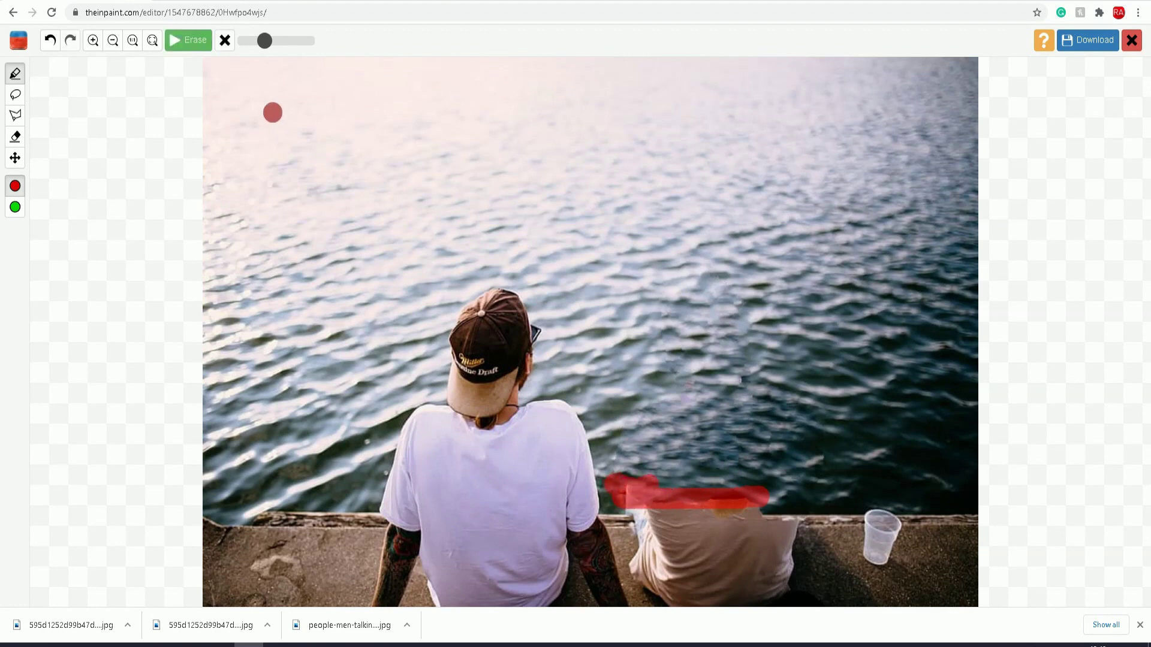
left_click(186, 45)
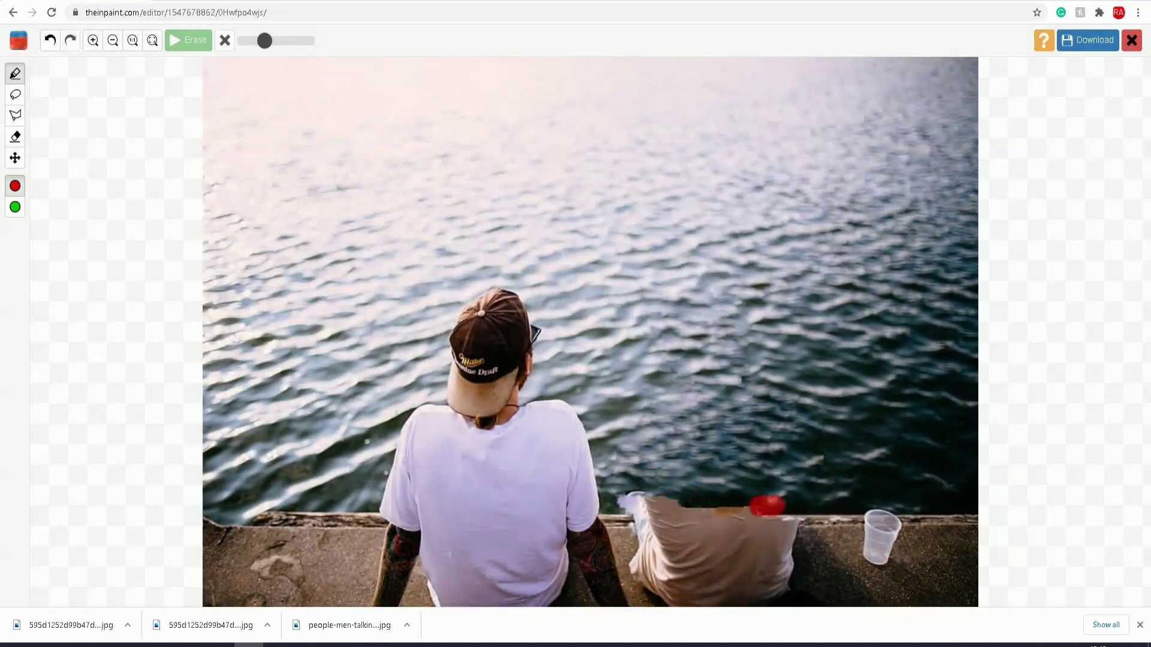
left_click_drag(766, 505, 626, 498)
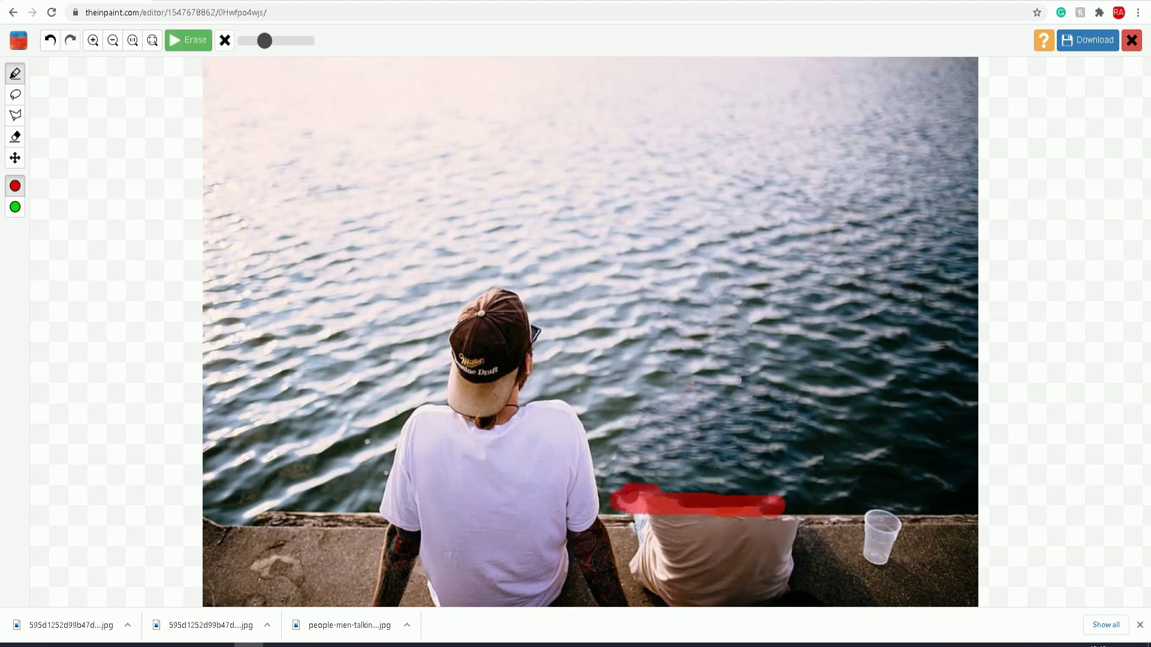
left_click(190, 41)
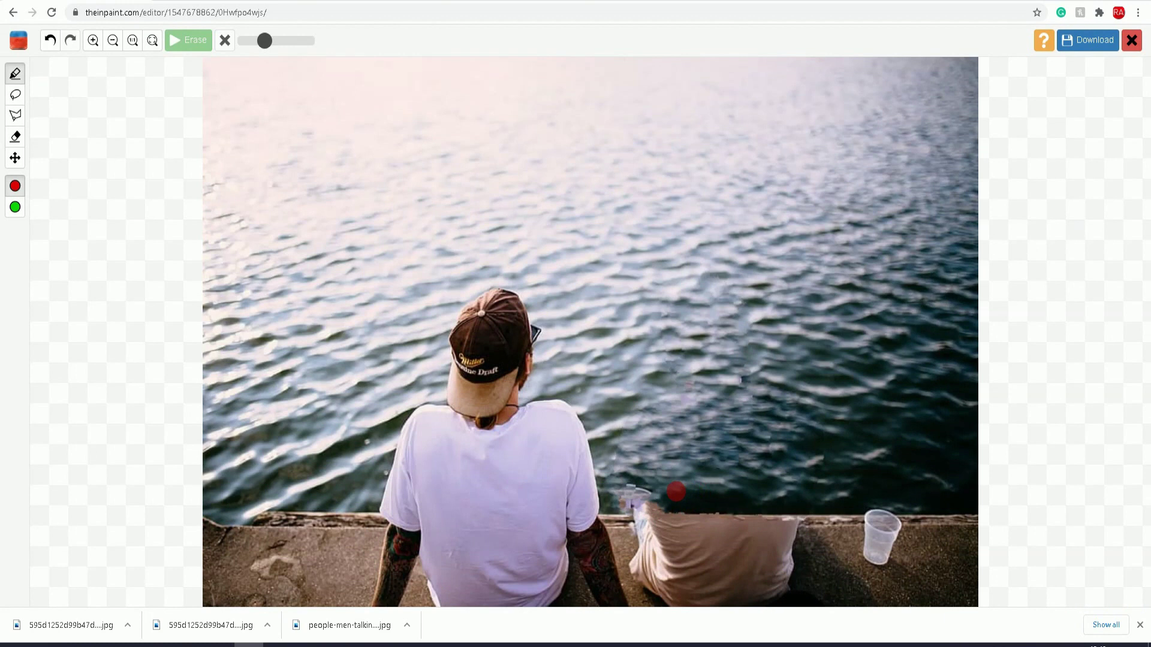
mouse_move(665, 490)
left_mouse_down()
mouse_move(621, 494)
mouse_move(670, 505)
mouse_move(627, 506)
mouse_move(601, 487)
left_mouse_up()
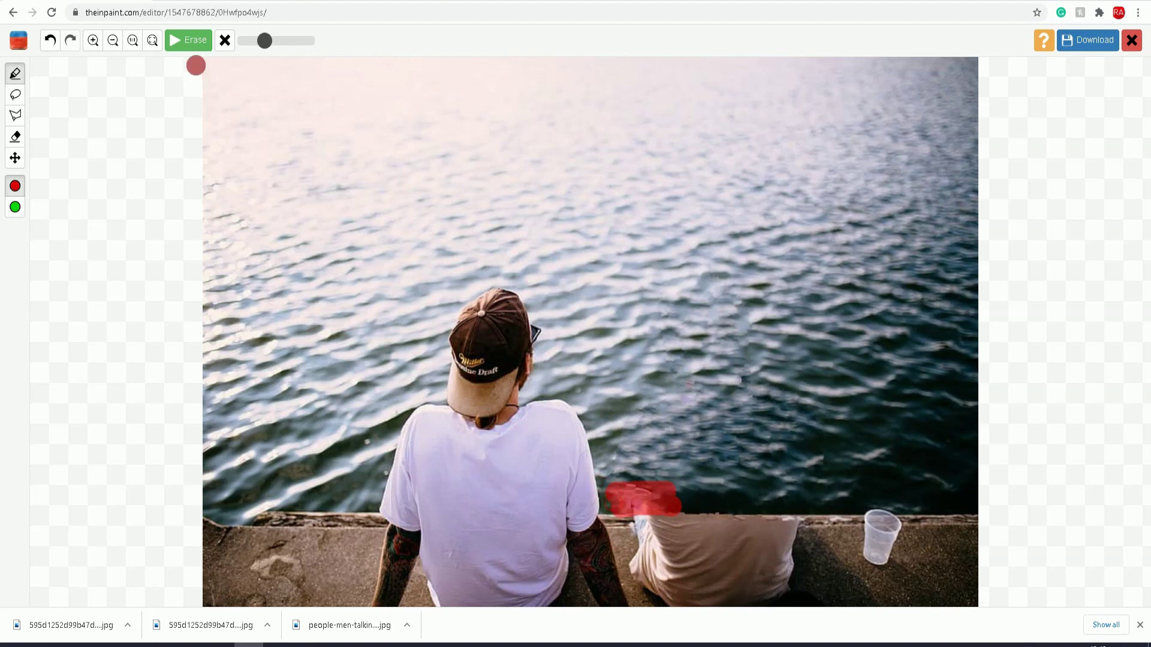
left_click(188, 40)
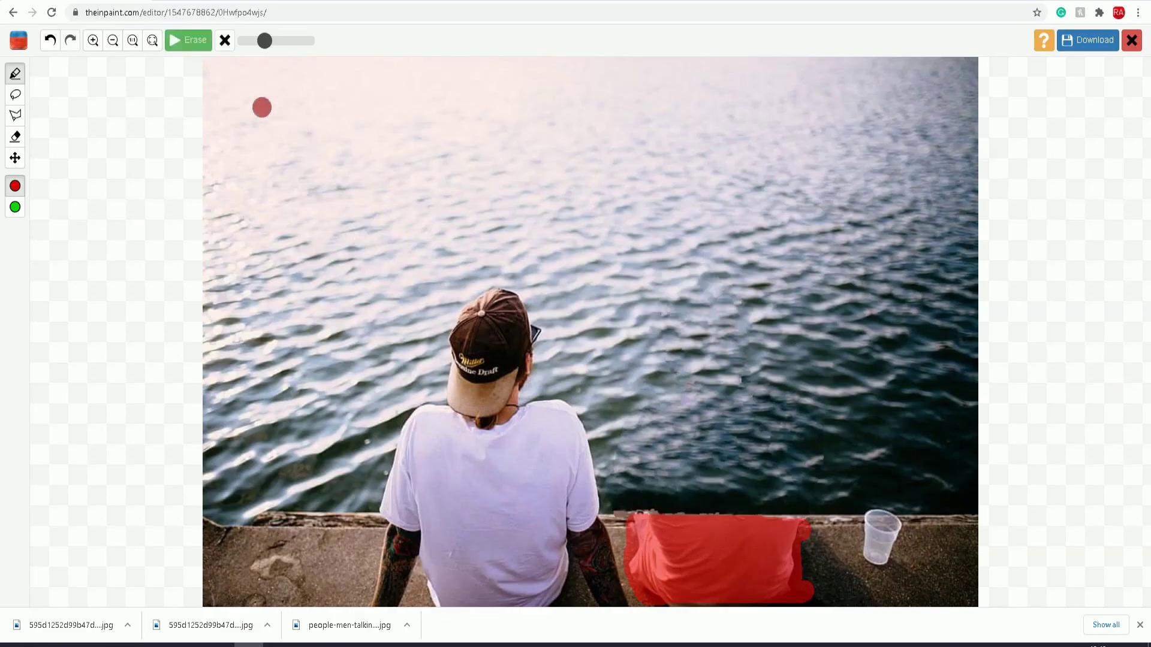
- Erase the masked lower body of the second man, leaving two cups on the ledge
left_click(192, 52)
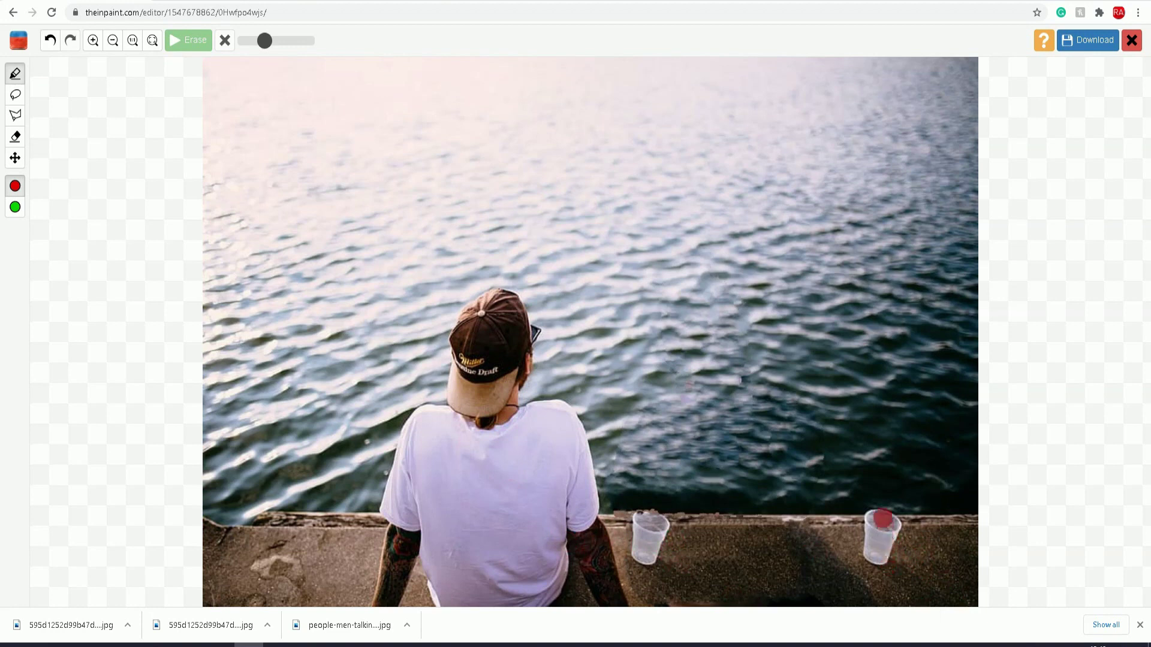
- Mask and erase both plastic cups on the ledge, then mask the seam along the wall's top edge
left_click(887, 506)
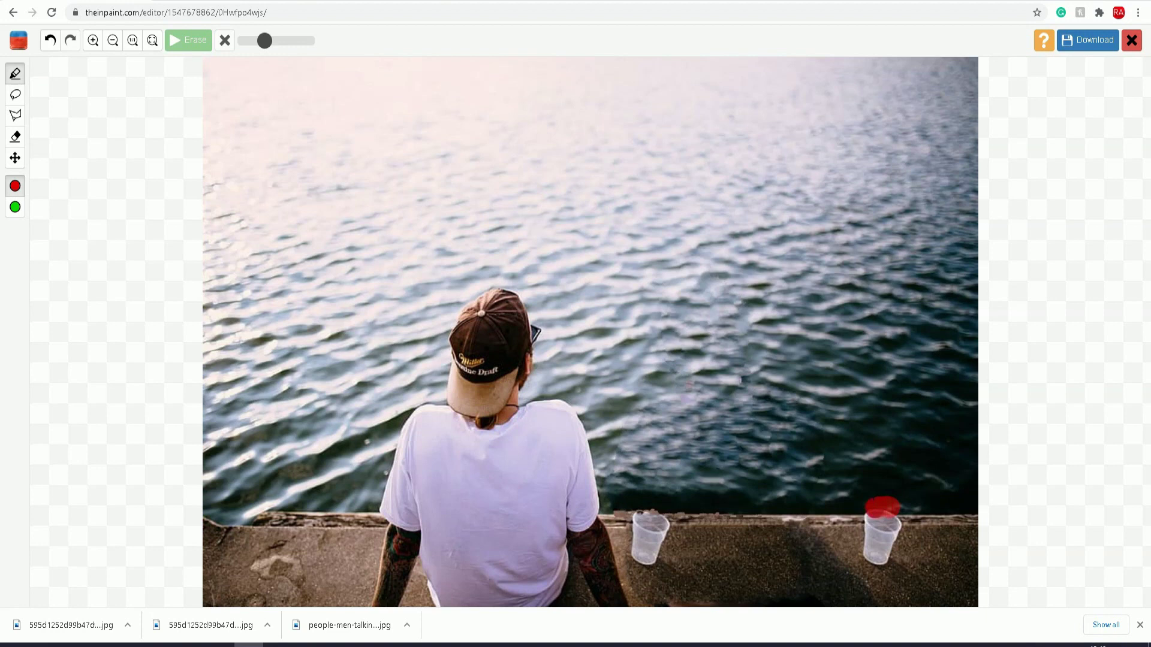
left_click(176, 42)
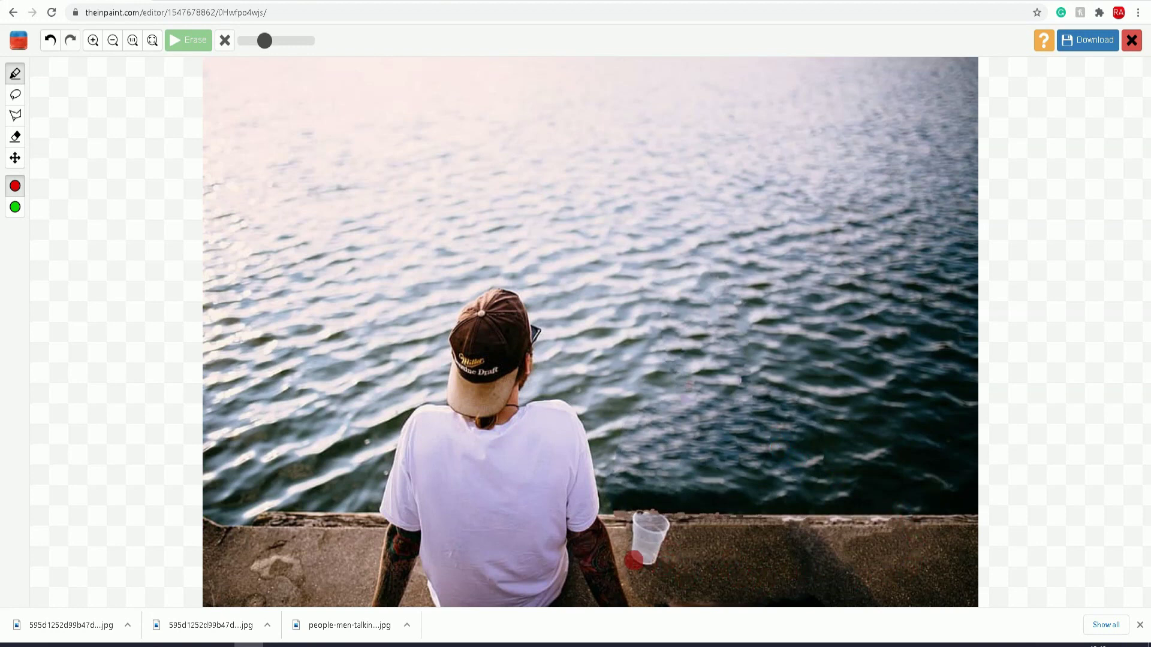
mouse_move(628, 558)
left_mouse_down()
mouse_move(659, 561)
mouse_move(626, 542)
mouse_move(671, 543)
mouse_move(633, 534)
mouse_move(659, 530)
mouse_move(638, 522)
left_mouse_up()
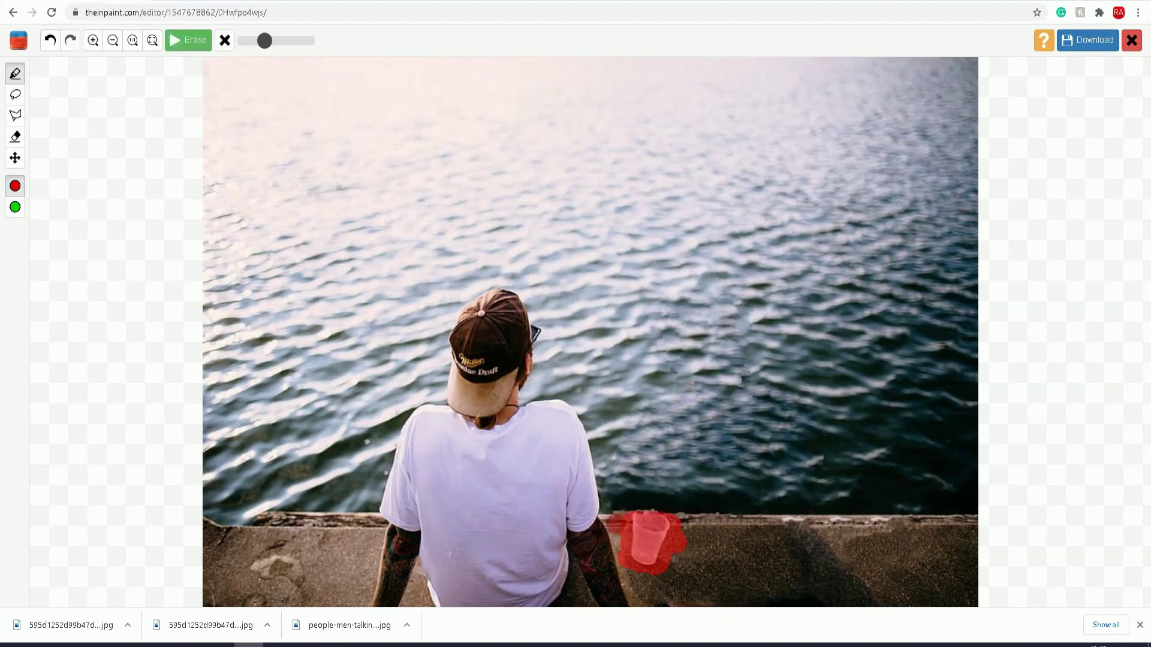
left_click(176, 43)
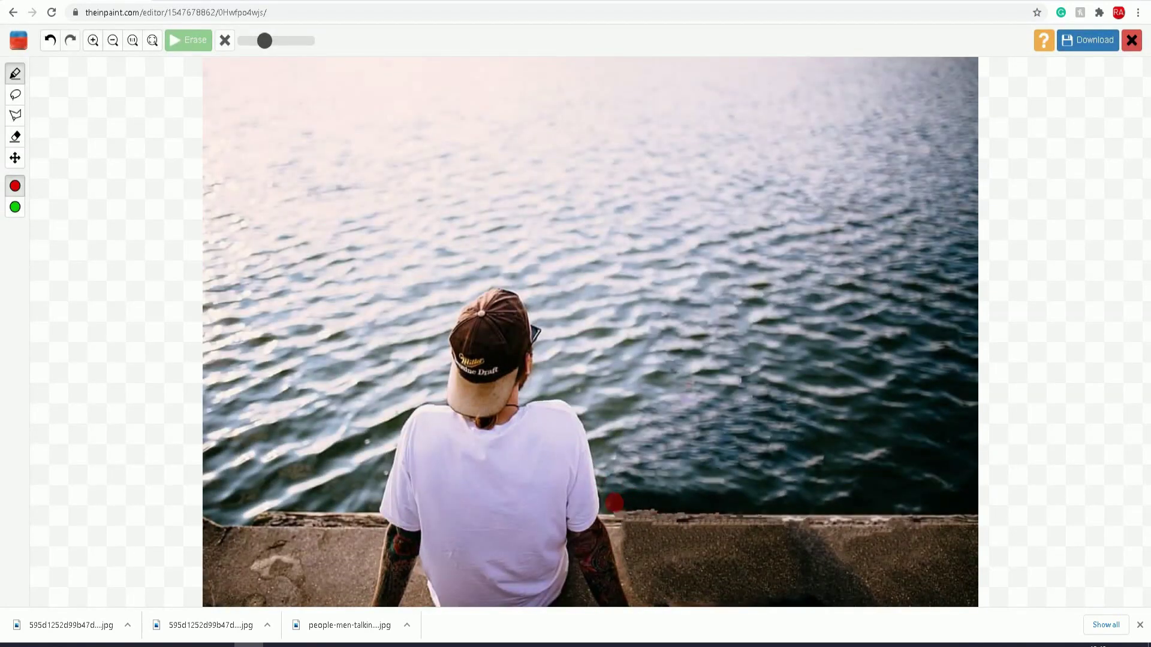
left_click_drag(613, 504, 640, 506)
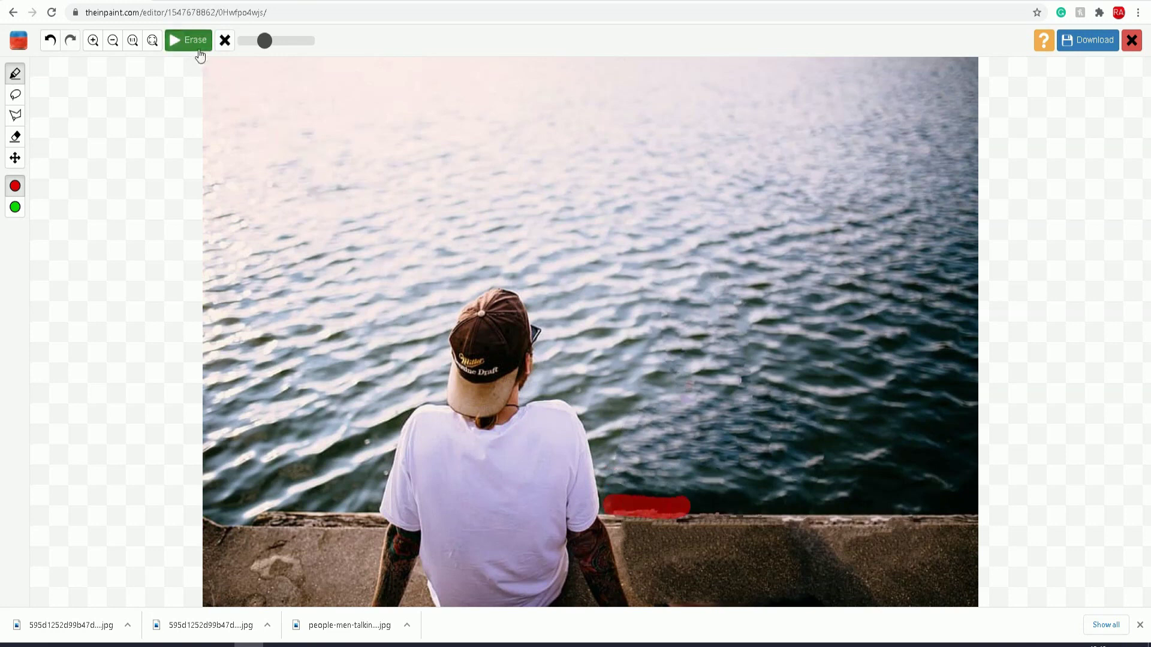
- Erase the wall-edge seam, then mask and erase the shadow on the lower right of the ledge
left_click(198, 48)
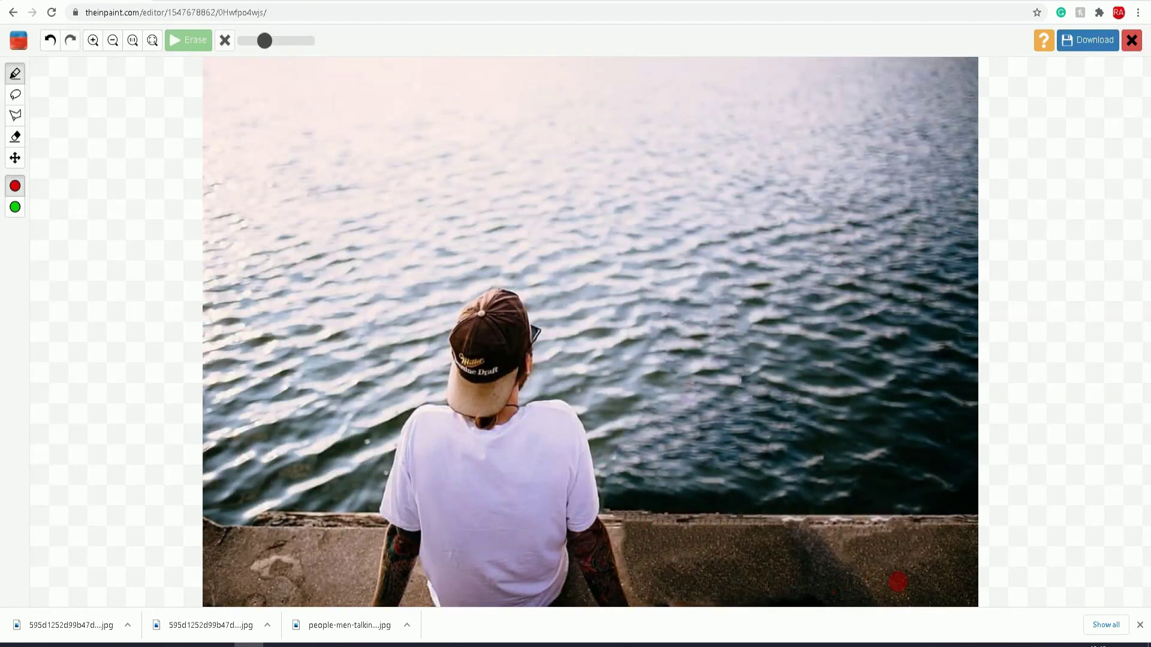
left_click_drag(897, 581, 774, 580)
left_click_drag(899, 600, 794, 598)
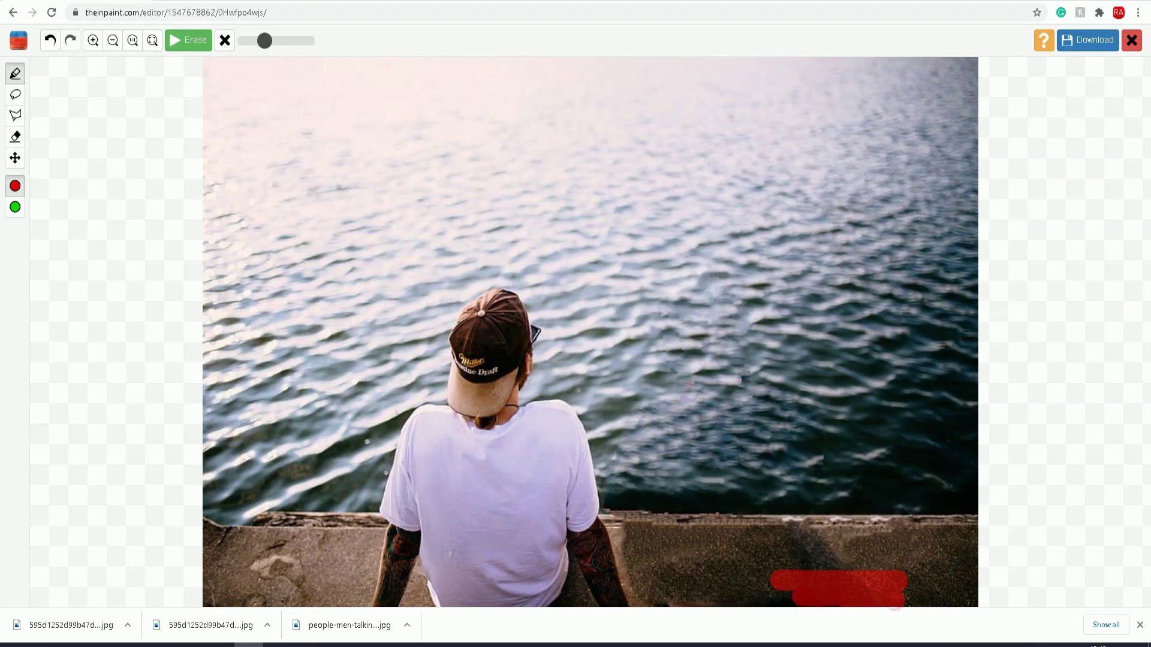
mouse_move(857, 568)
left_mouse_down()
mouse_move(779, 568)
mouse_move(790, 555)
mouse_move(780, 539)
left_mouse_up()
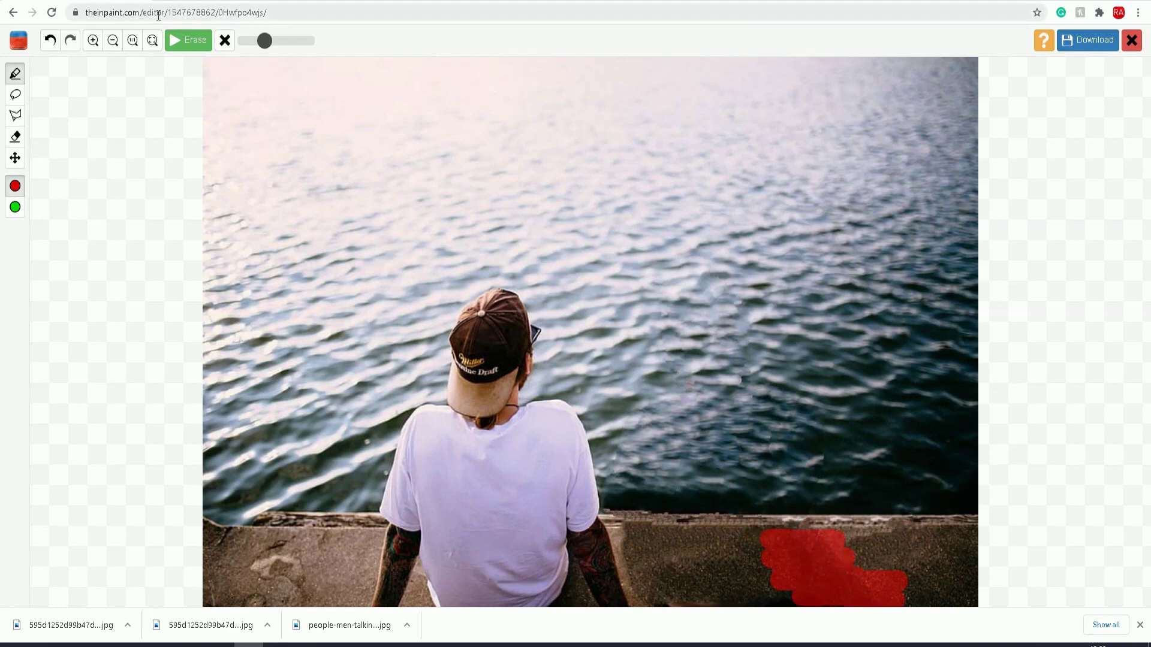
left_click(188, 41)
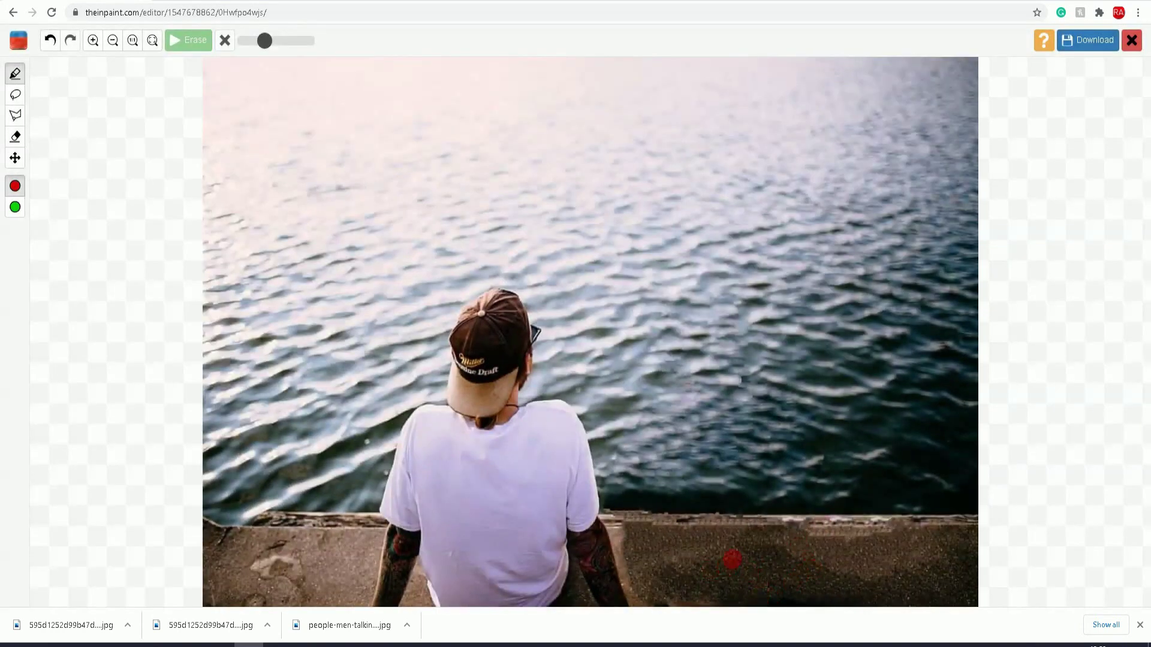
- Mask and erase the remaining shadow patch across the ledge
mouse_move(732, 558)
left_mouse_down()
mouse_move(667, 557)
mouse_move(734, 569)
mouse_move(642, 565)
left_mouse_up()
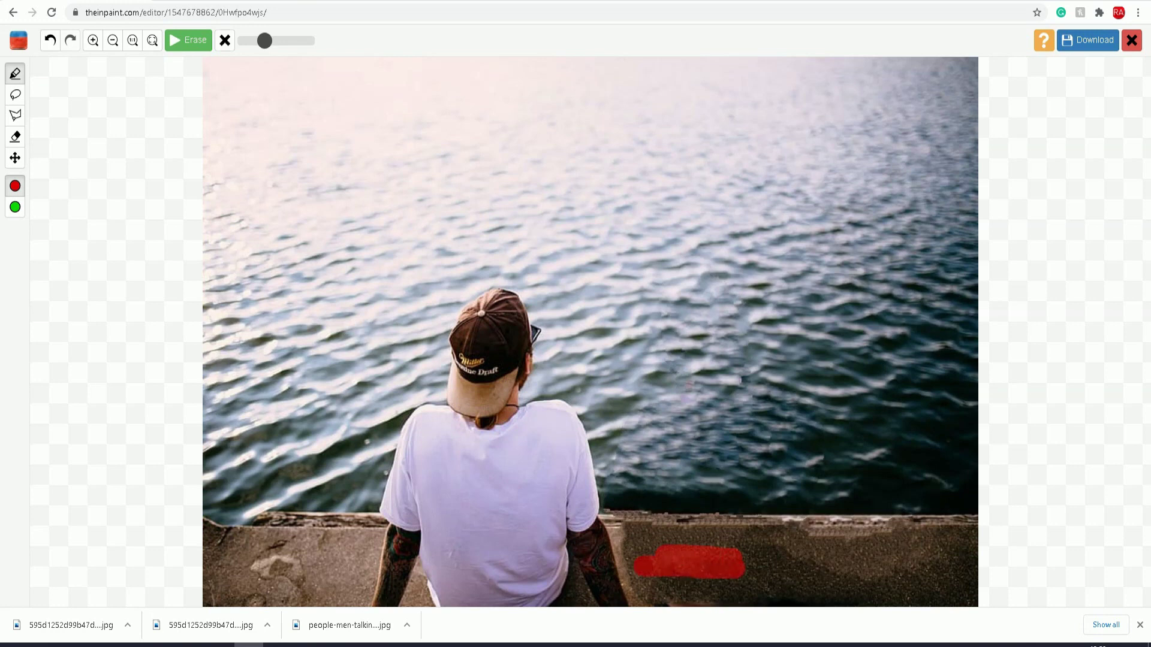
mouse_move(728, 580)
left_mouse_down()
mouse_move(641, 579)
mouse_move(698, 597)
mouse_move(653, 595)
left_mouse_up()
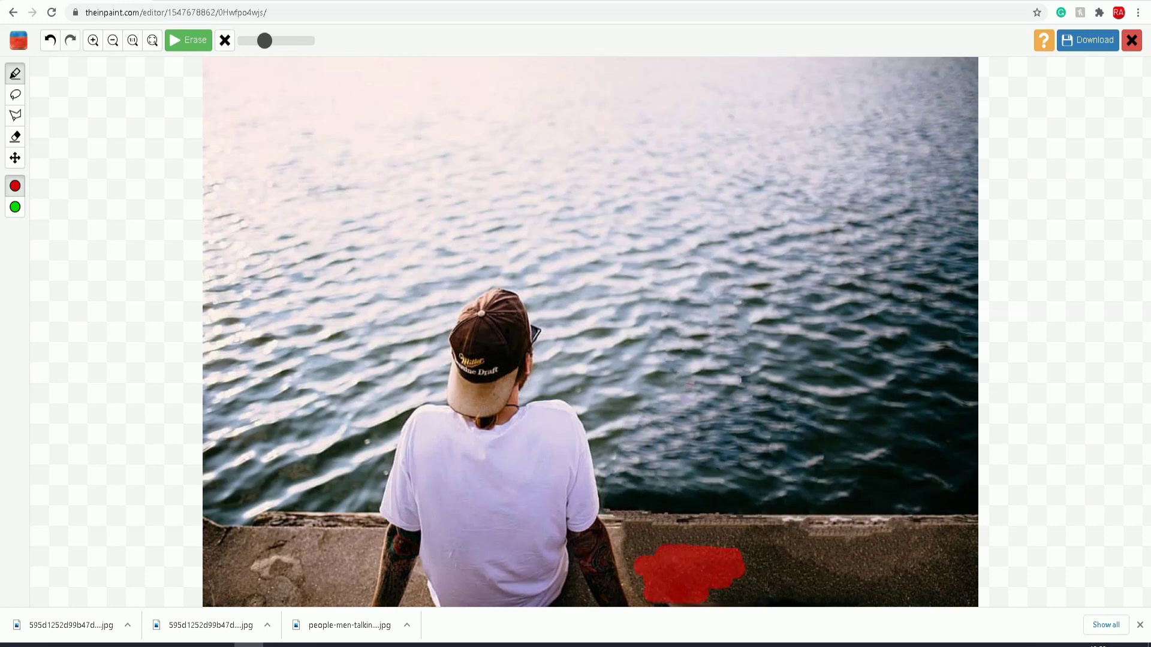
left_click(175, 42)
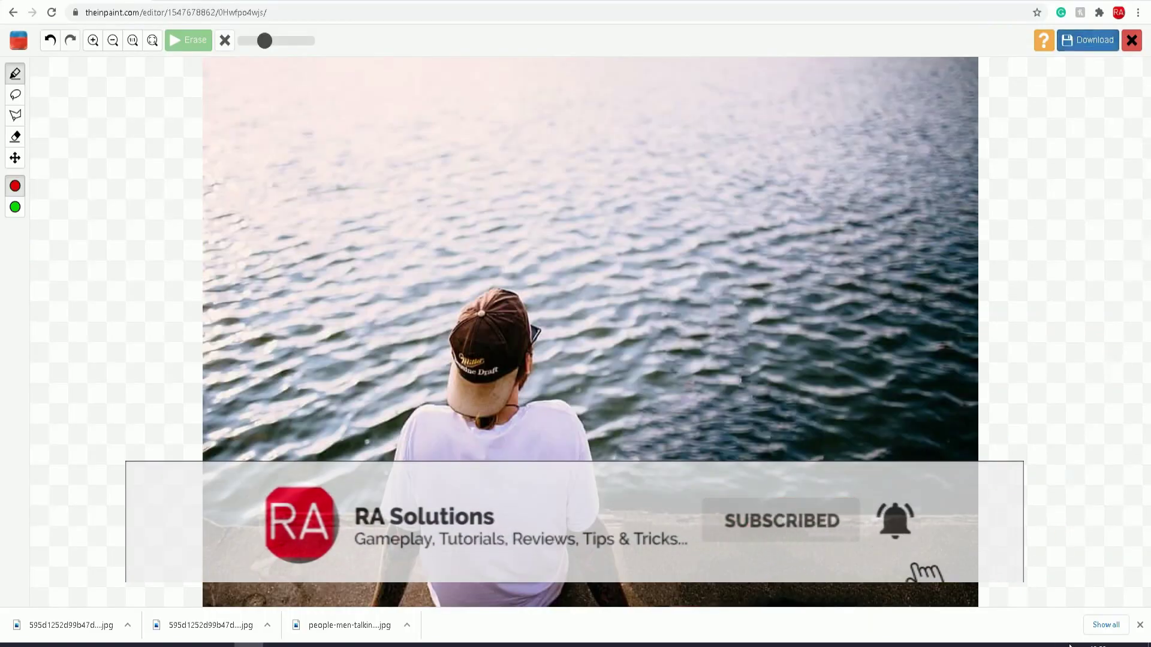
- Wait for inpainting to finish and review the clean photo of one man facing the water
left_click(1018, 645)
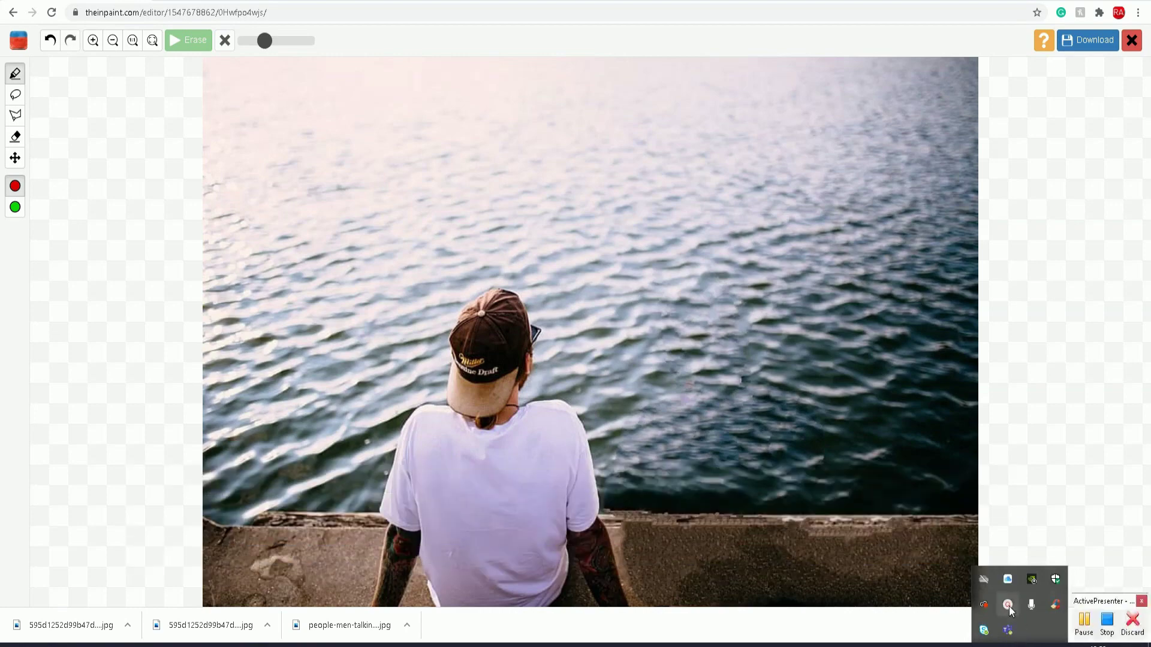